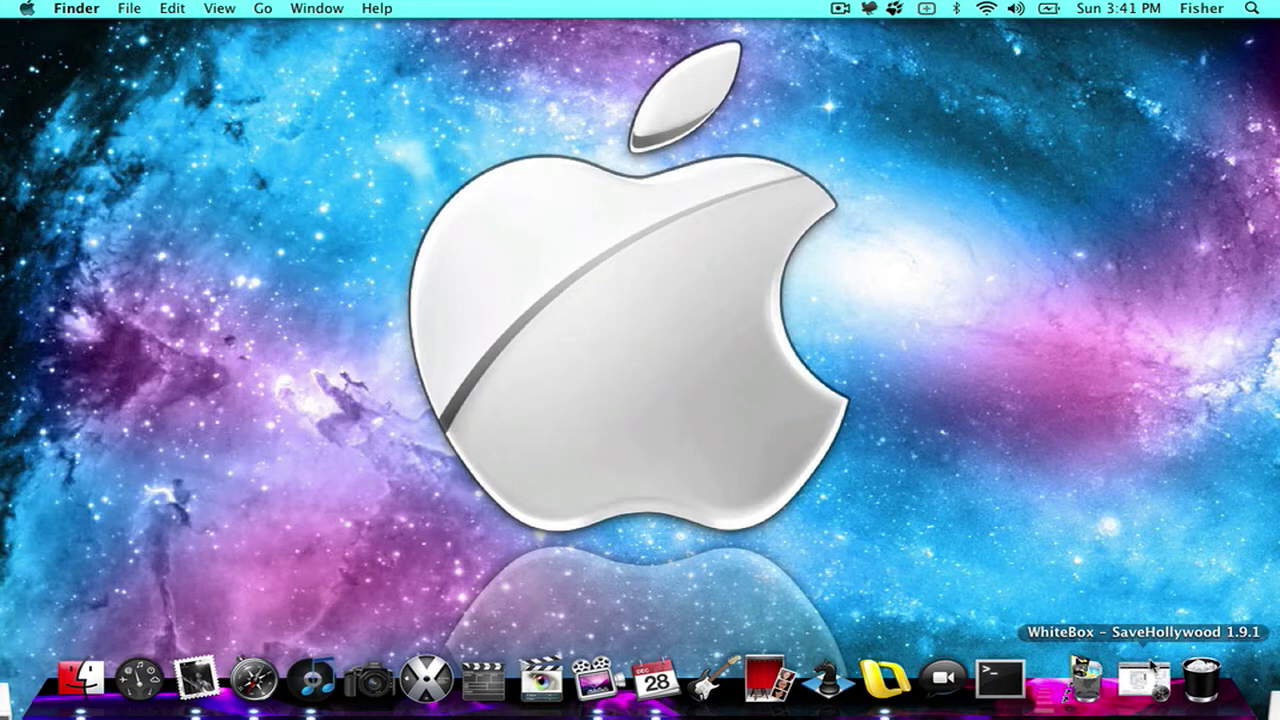
Download the 144 KB SaveHollywood disk image, restarting the stalled download, and open it.
{"action": "left_click", "coordinate": [1152, 667]}
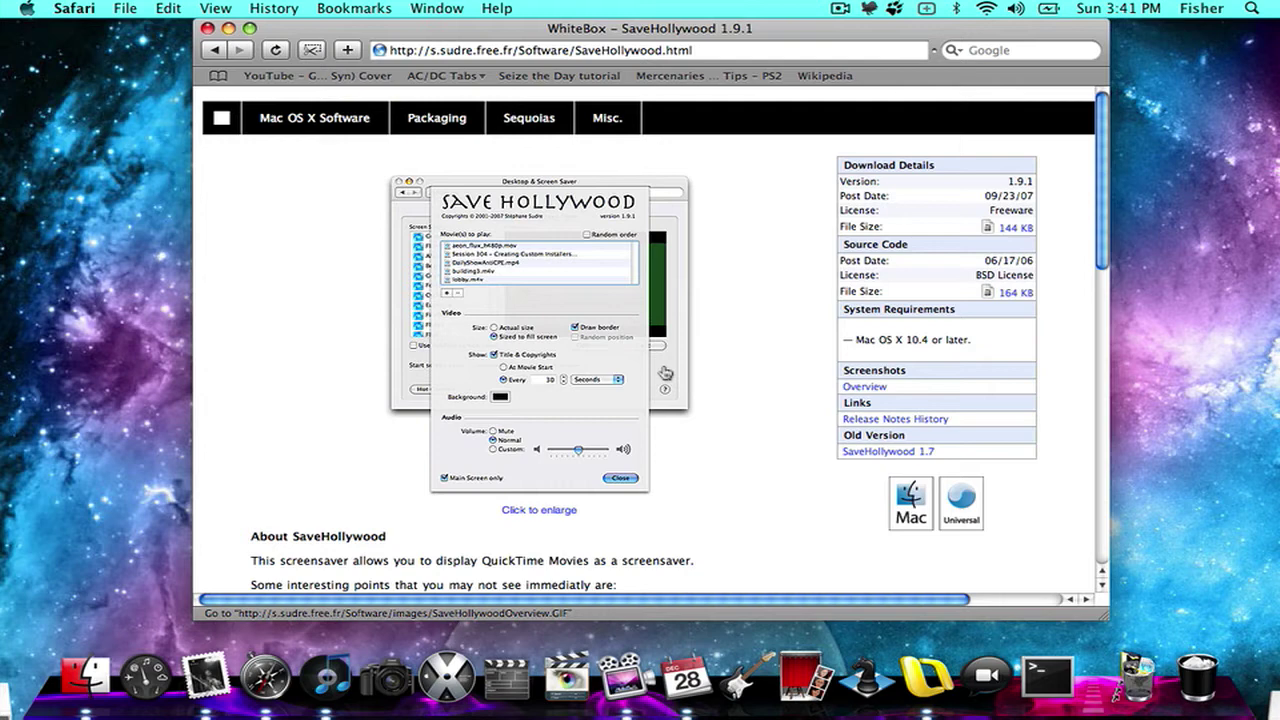
{"action": "left_click", "coordinate": [1013, 229]}
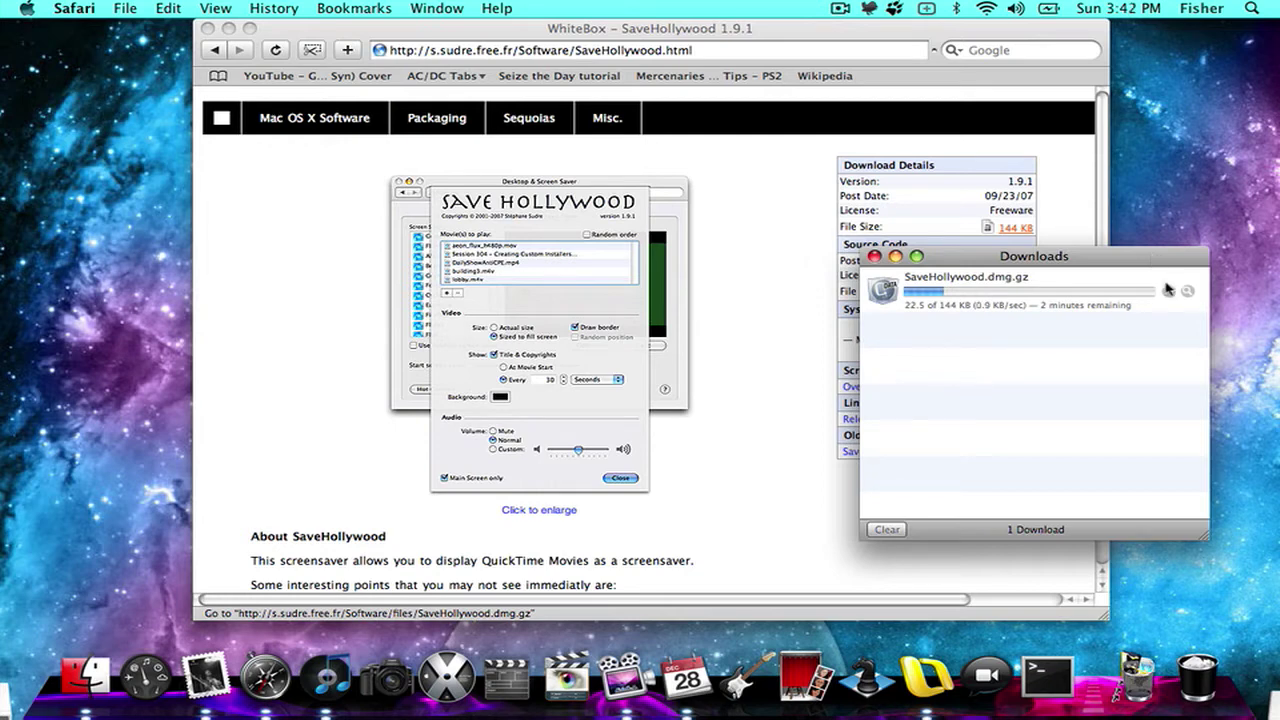
{"action": "left_click", "coordinate": [1168, 291]}
{"action": "left_click", "coordinate": [841, 291]}
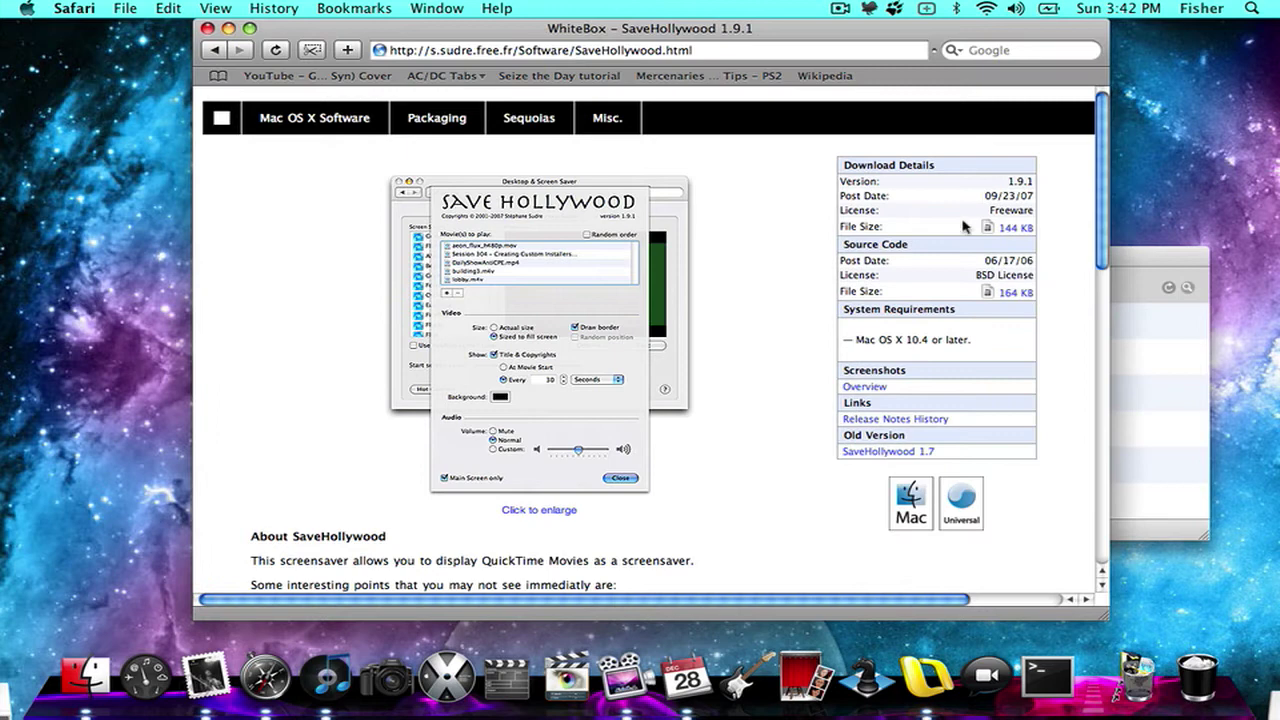
{"action": "left_click", "coordinate": [1012, 228]}
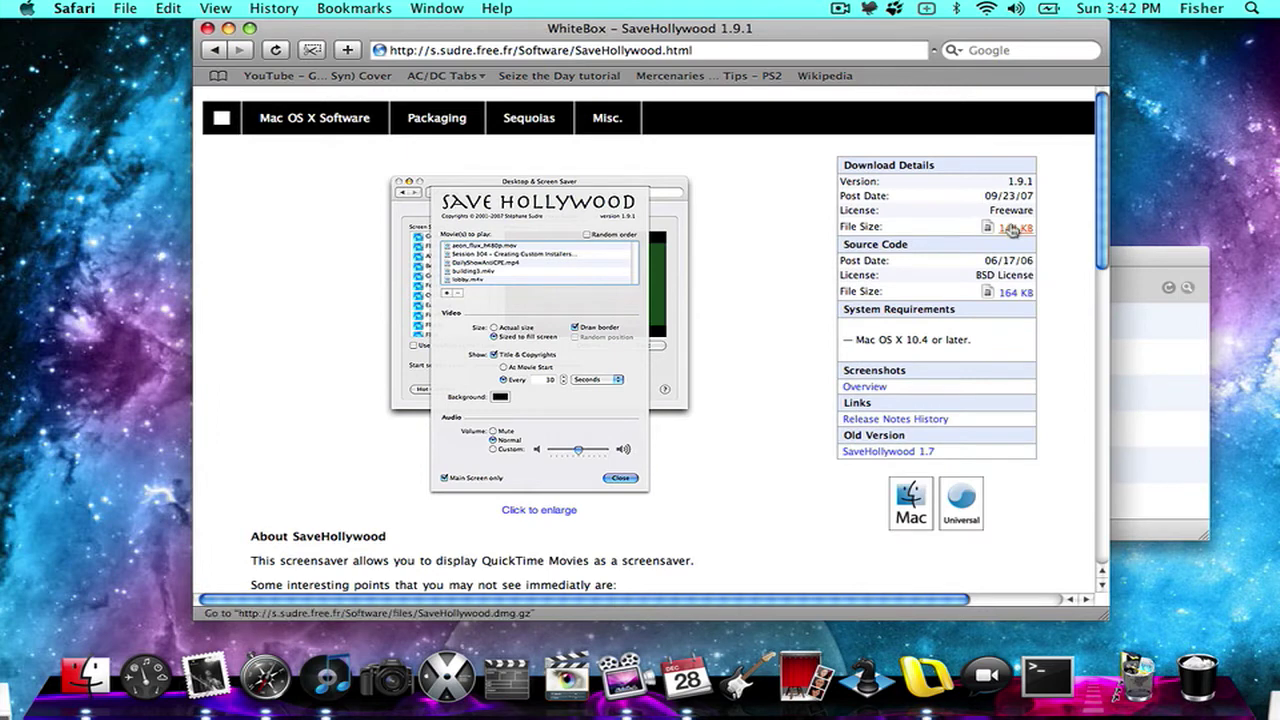
{"action": "left_click", "coordinate": [1190, 268]}
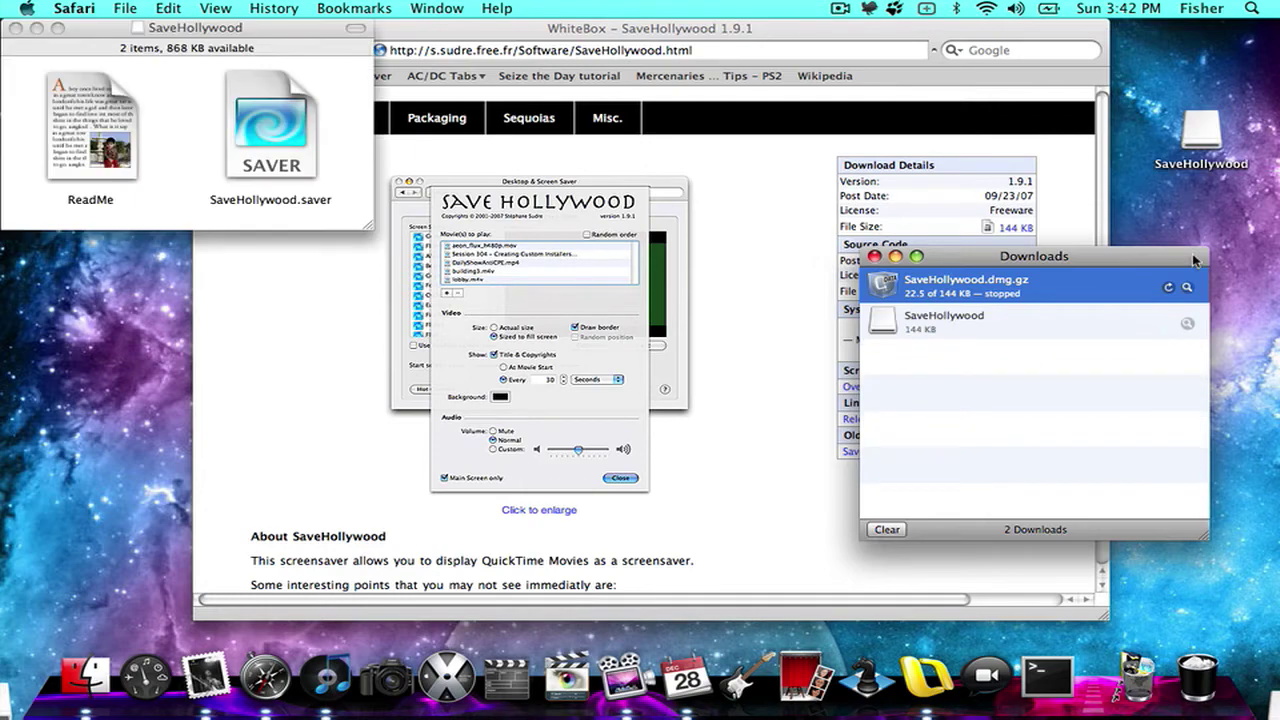
Install SaveHollywood.saver over the existing copy, authenticating with the admin password.
{"action": "key", "text": "super+q"}
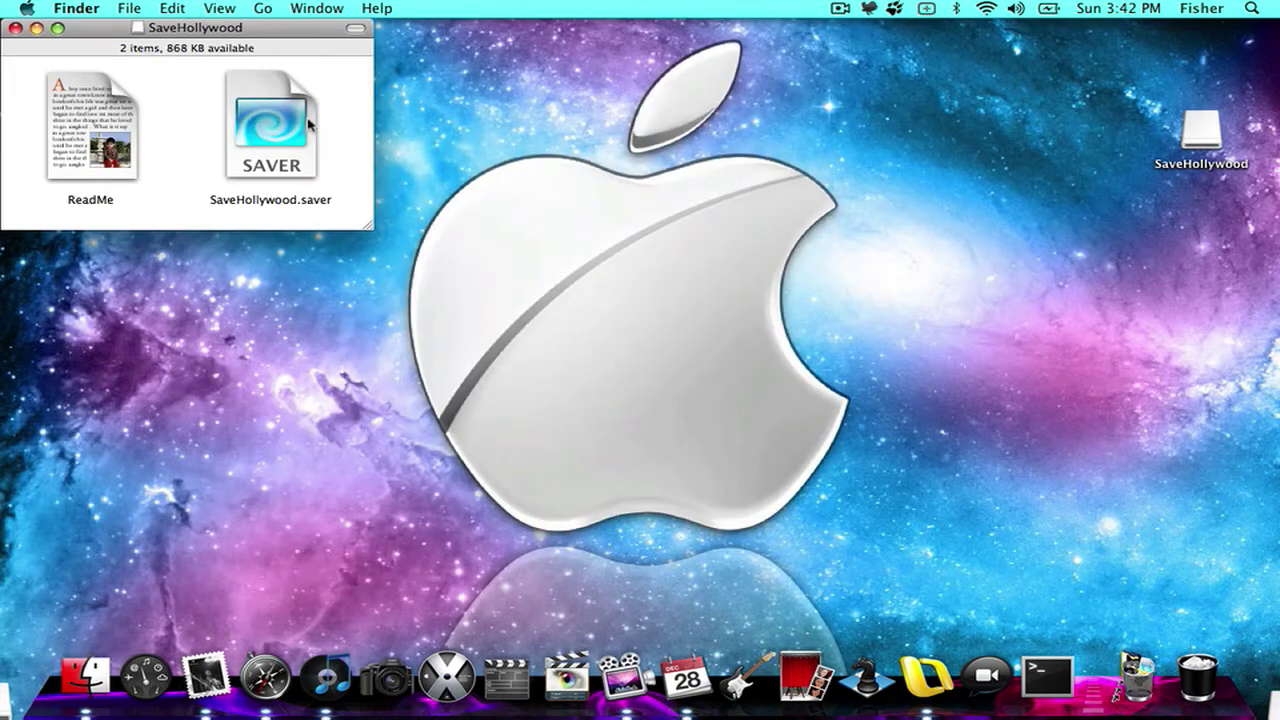
{"action": "double_click", "coordinate": [298, 124]}
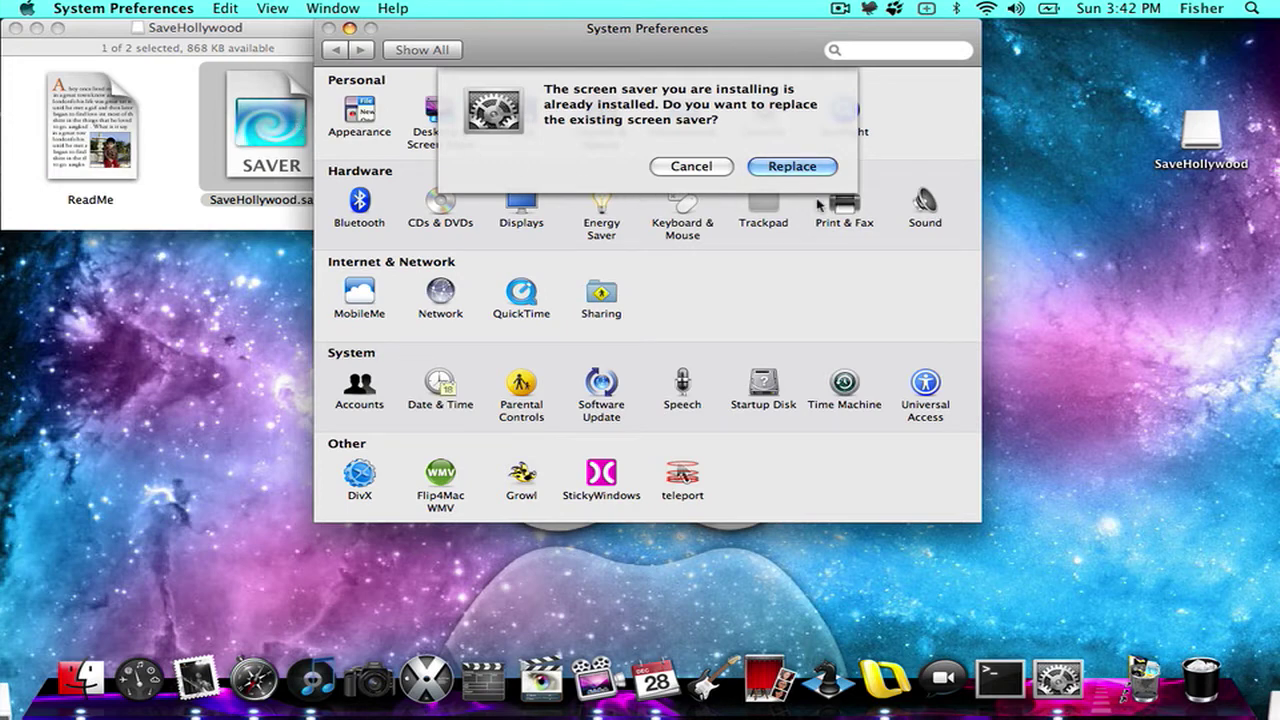
{"action": "left_click", "coordinate": [823, 168]}
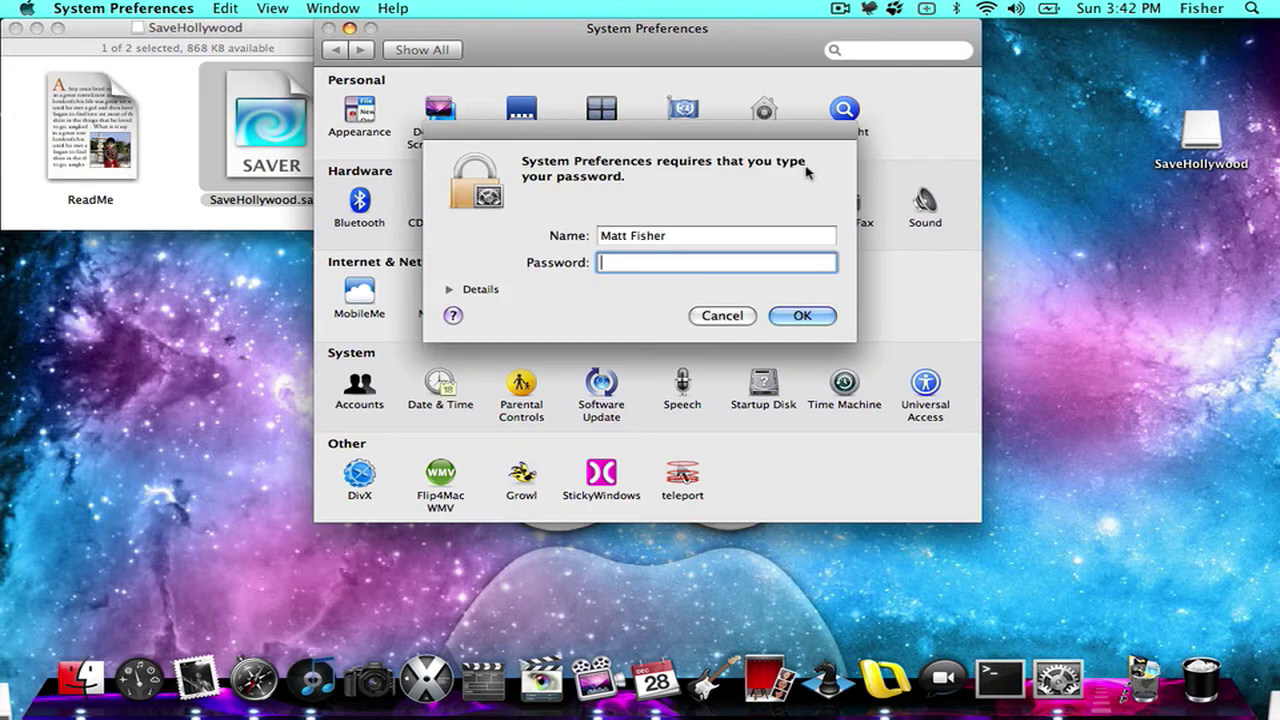
{"action": "type", "text": "••••••"}
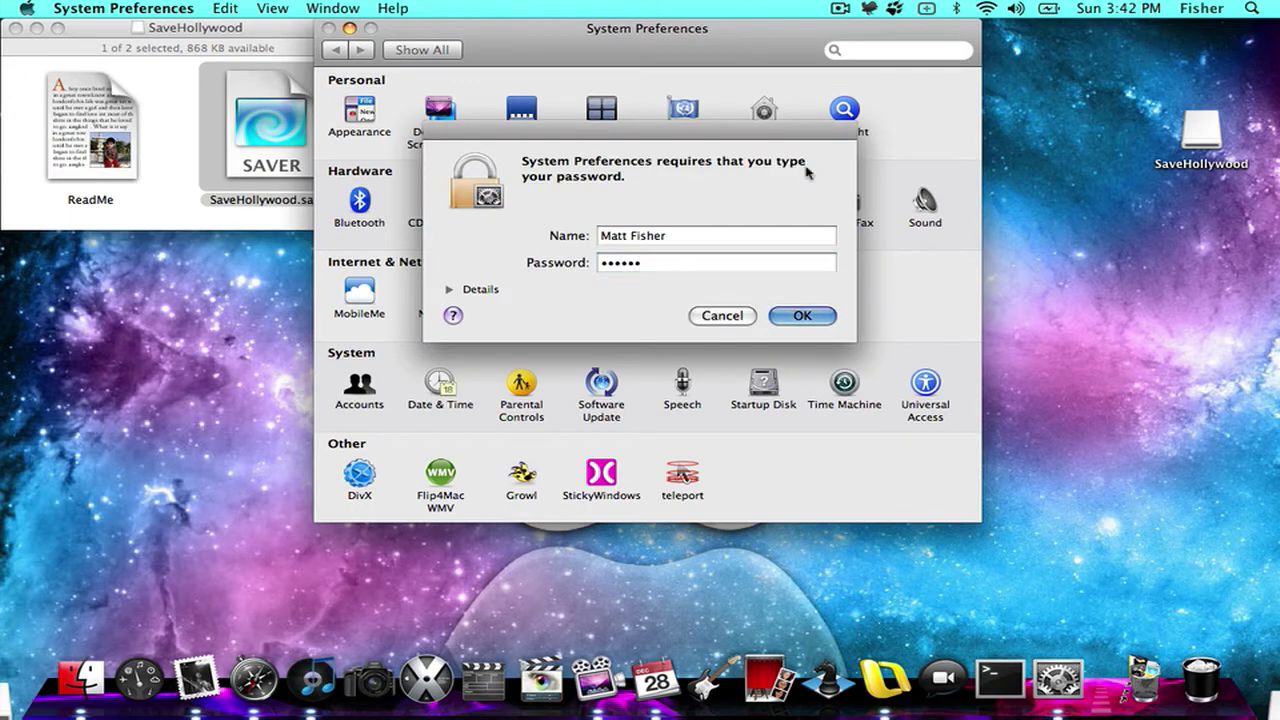
{"action": "key", "text": "Return"}
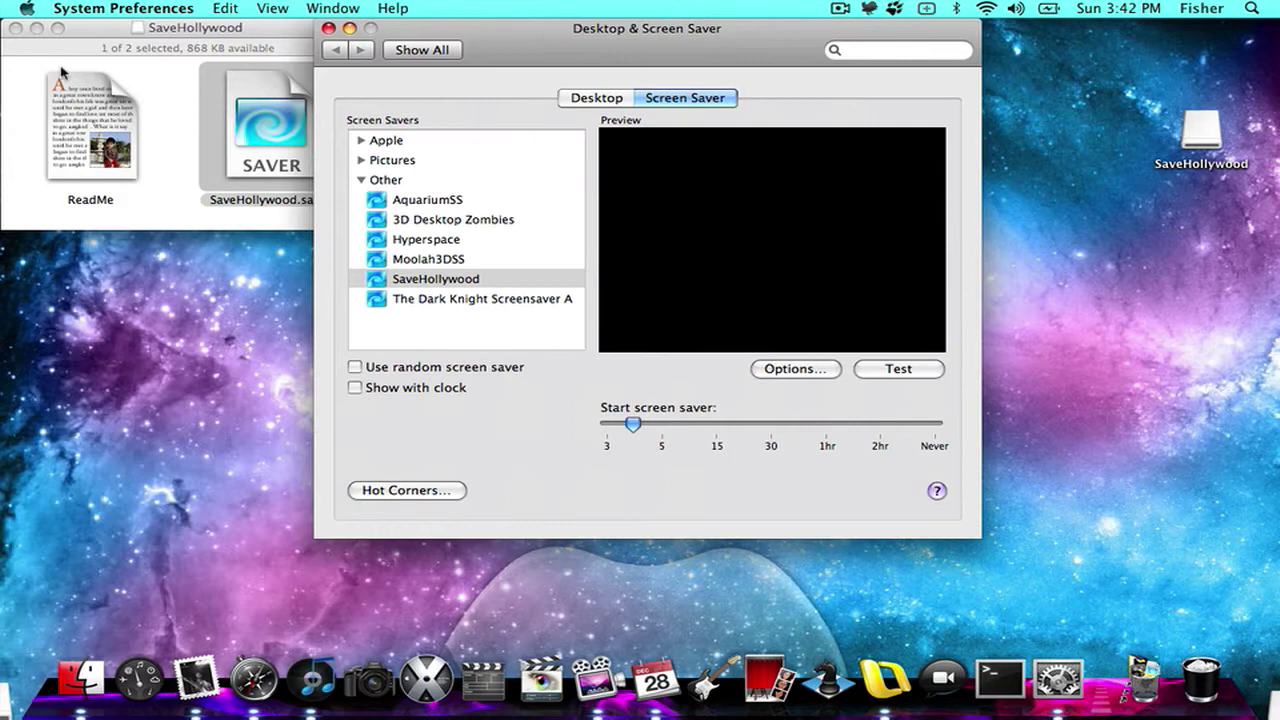
Close the disk image window, select SaveHollywood as the screen saver and open its Options.
{"action": "left_click", "coordinate": [15, 28]}
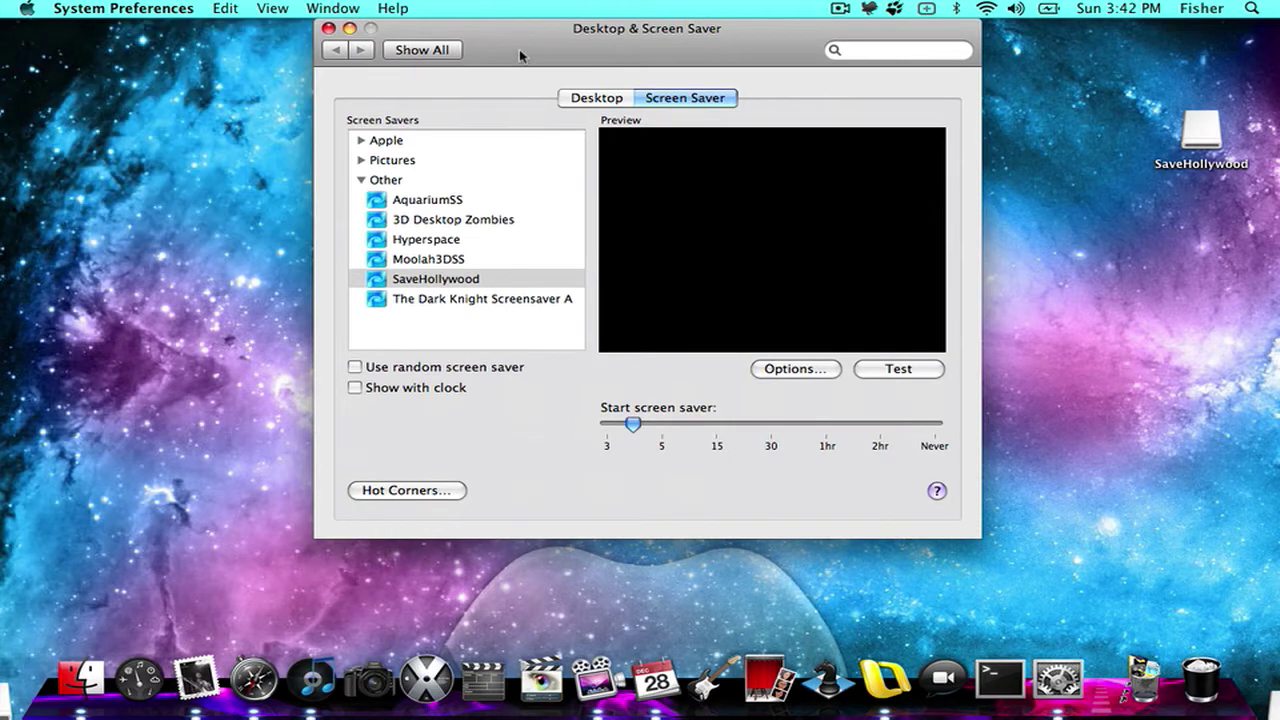
{"action": "left_click", "coordinate": [557, 283]}
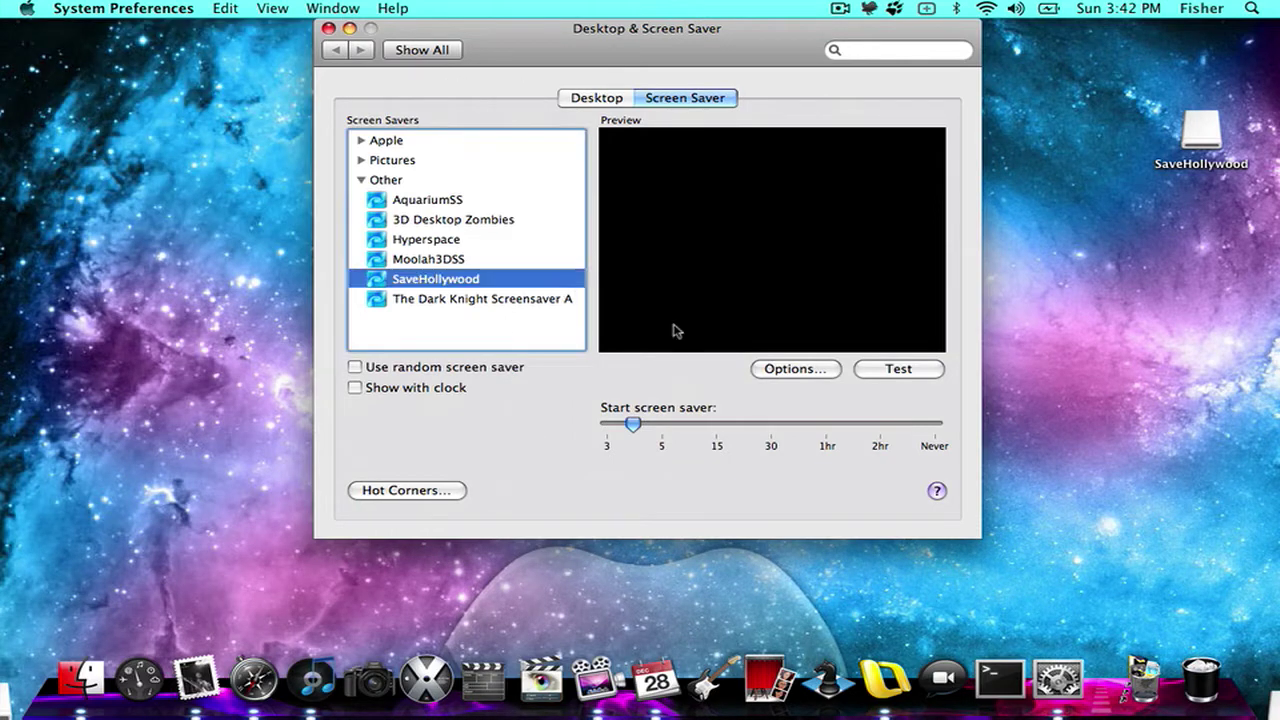
{"action": "left_click", "coordinate": [818, 370]}
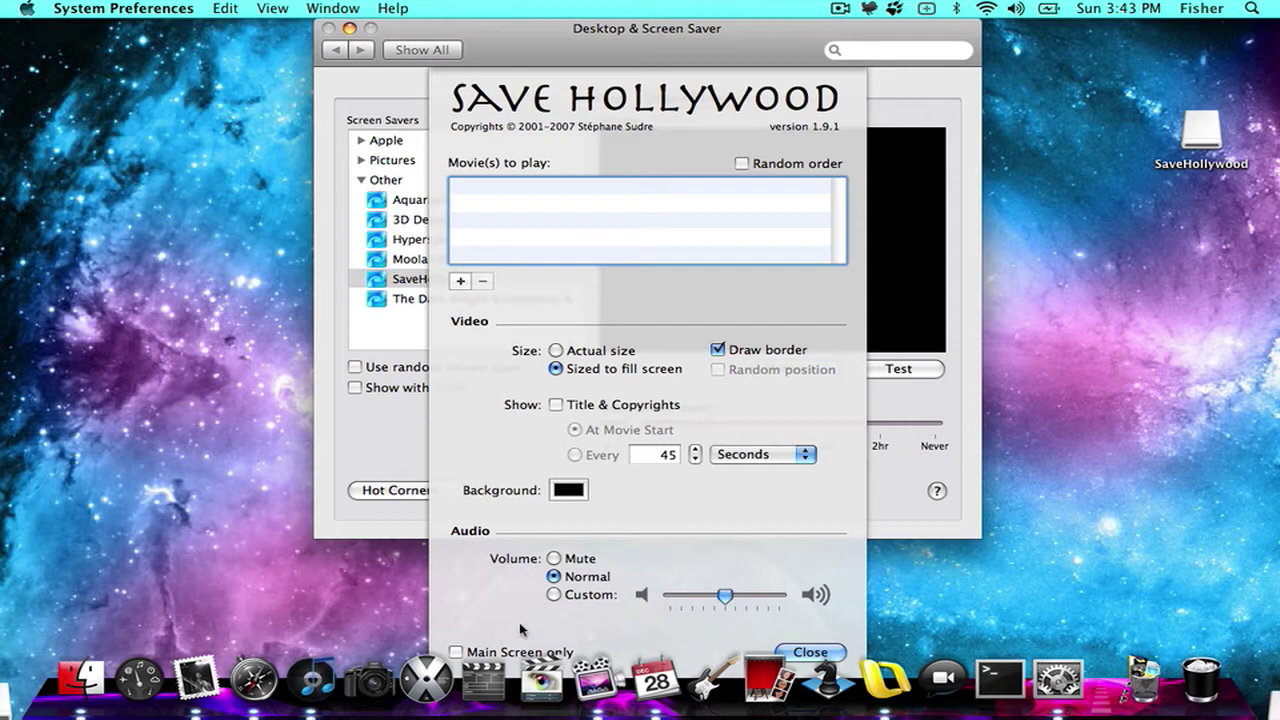
Add Intro?hmmm.mov and Possible Youtube Intro.mov to SaveHollywood's movie list.
{"action": "left_click", "coordinate": [461, 281]}
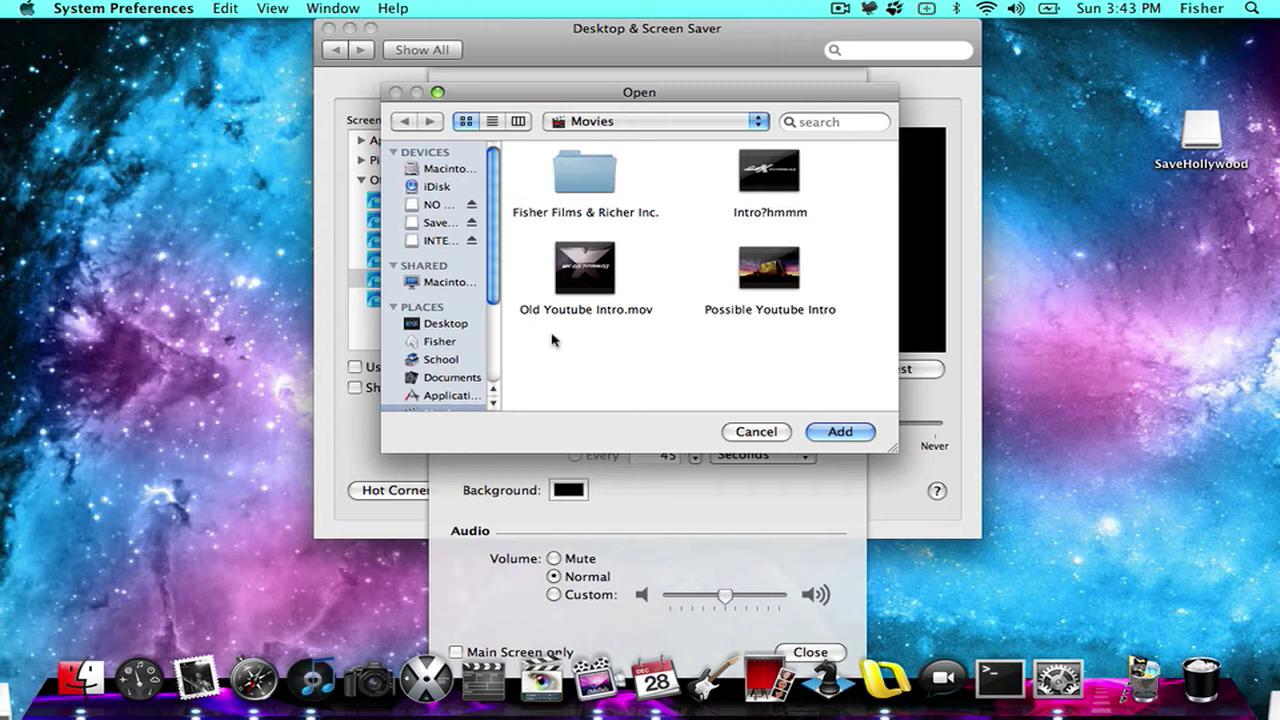
{"action": "left_click", "coordinate": [752, 152]}
{"action": "key", "text": "shift+Down"}
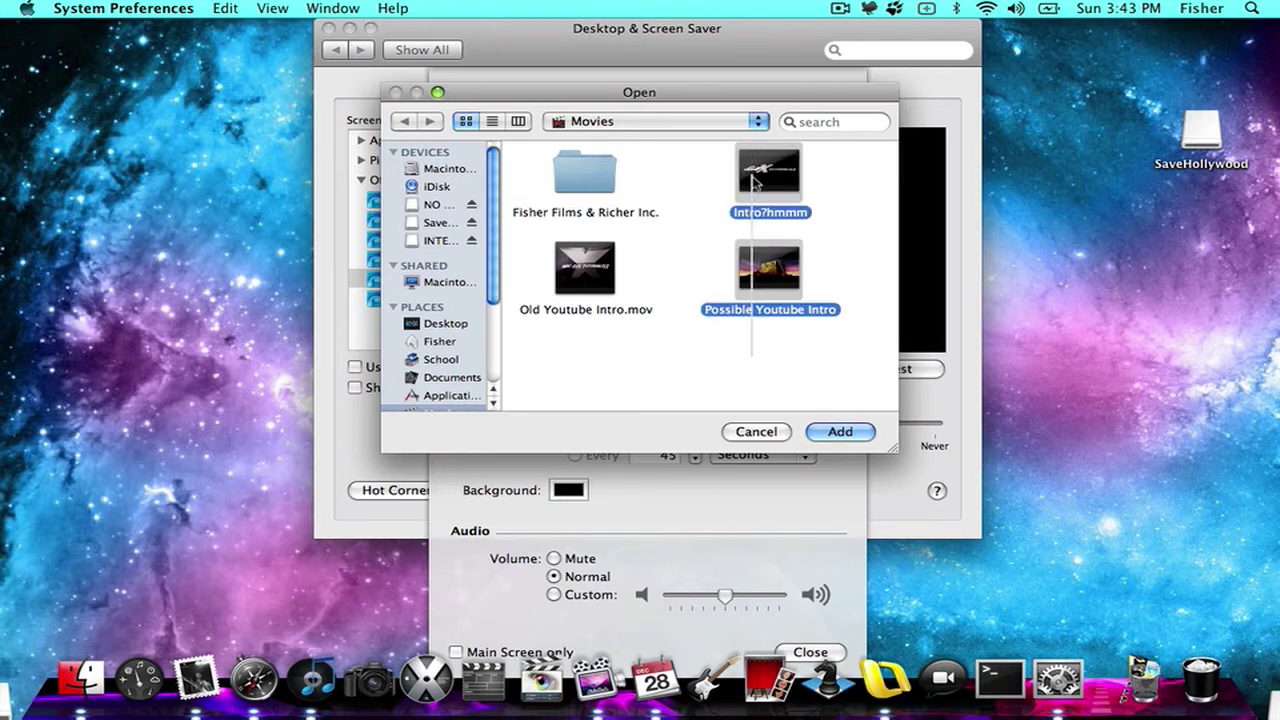
{"action": "left_click", "coordinate": [841, 433]}
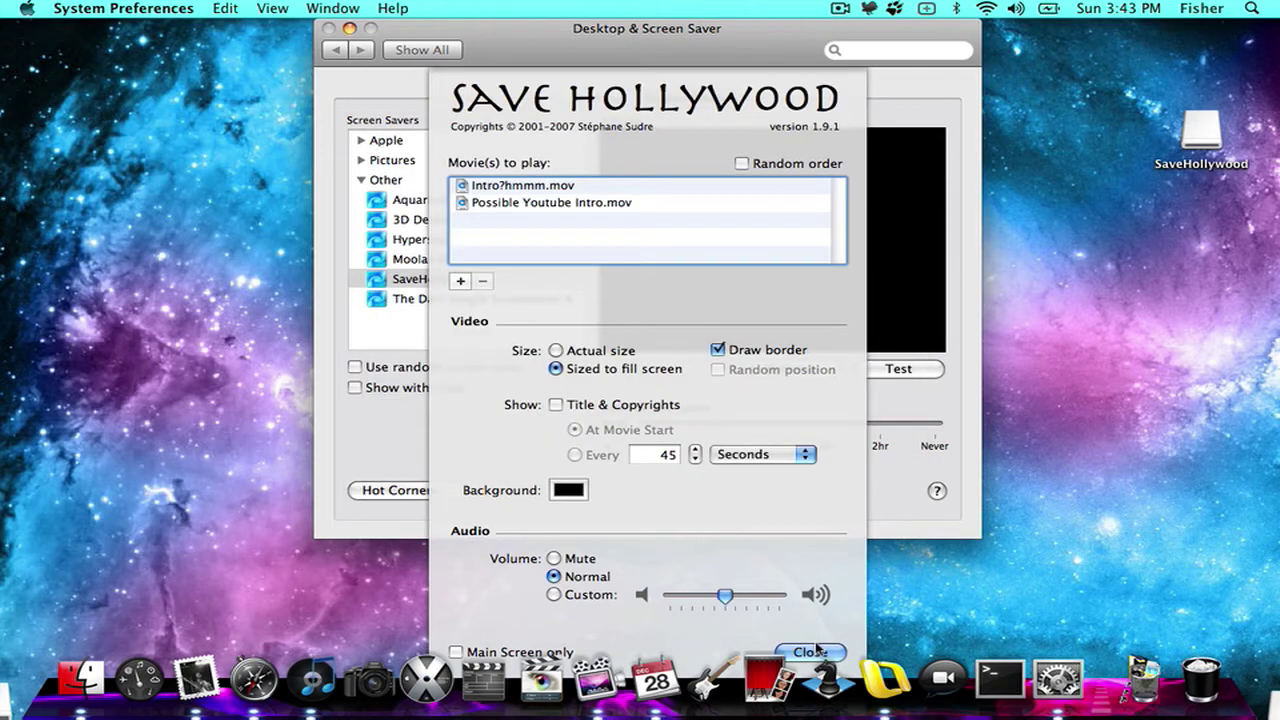
{"action": "left_click", "coordinate": [812, 652]}
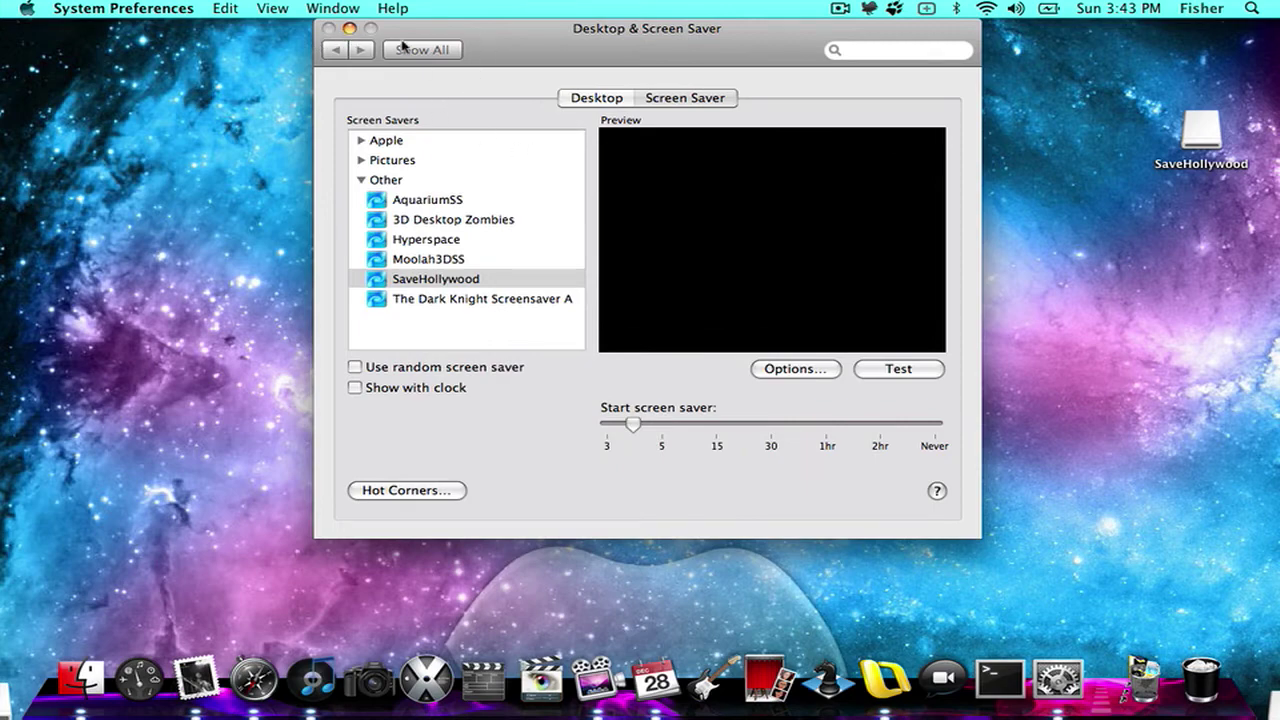
Close the Desktop & Screen Saver preferences and show the Applications stack from the Dock.
{"action": "left_click", "coordinate": [470, 45]}
{"action": "left_click", "coordinate": [330, 29]}
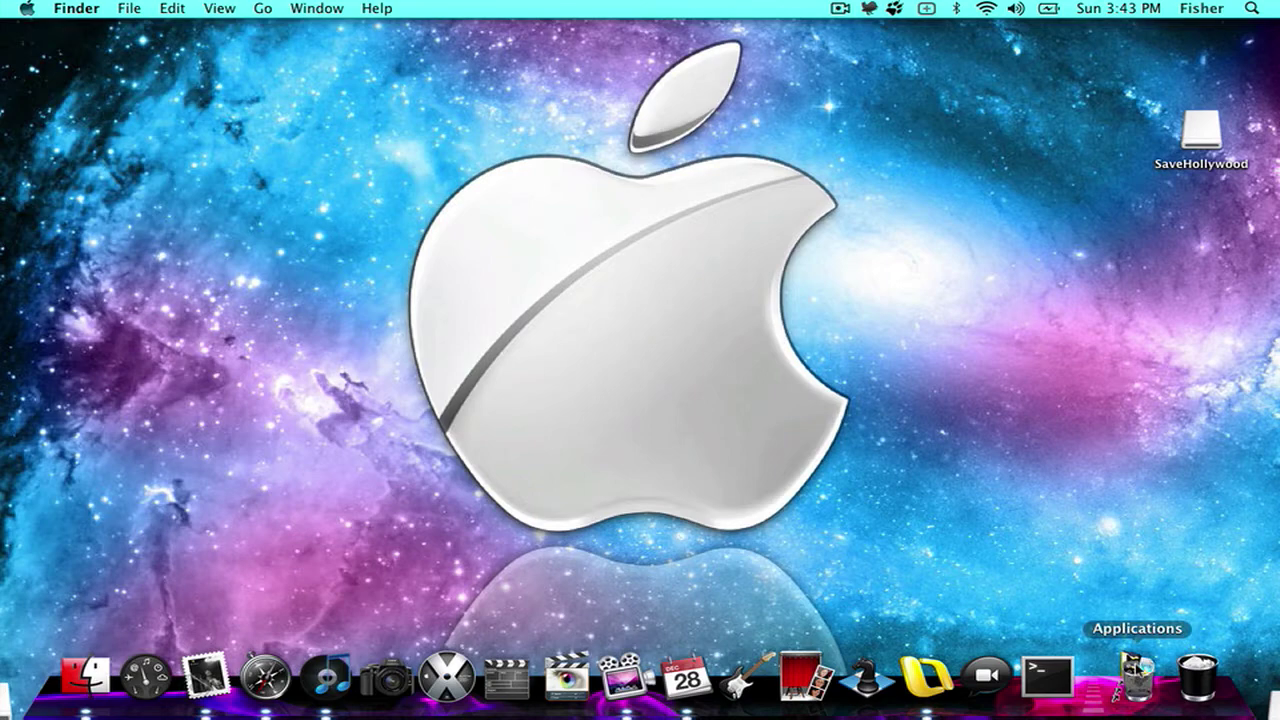
{"action": "left_click", "coordinate": [1137, 672]}
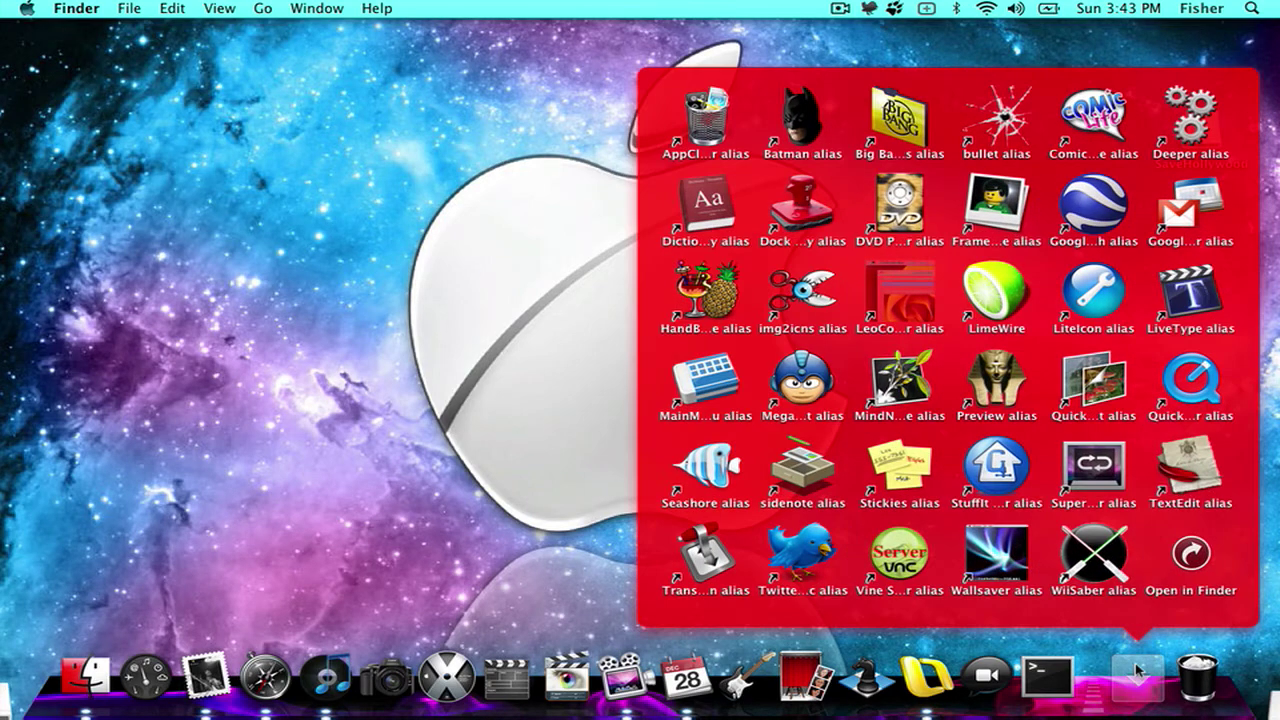
Launch Wallsaver and choose SaveHollywood as its background screen saver in Preferences.
{"action": "left_click", "coordinate": [1005, 572]}
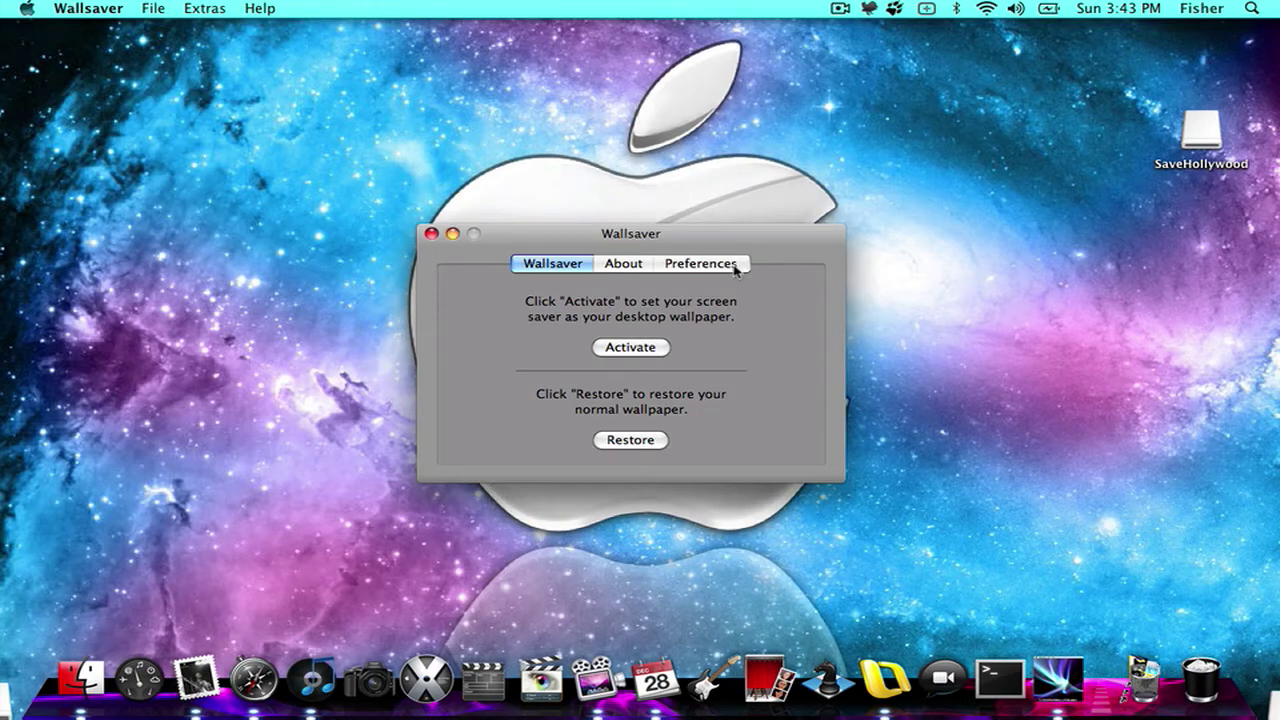
{"action": "left_click", "coordinate": [736, 268]}
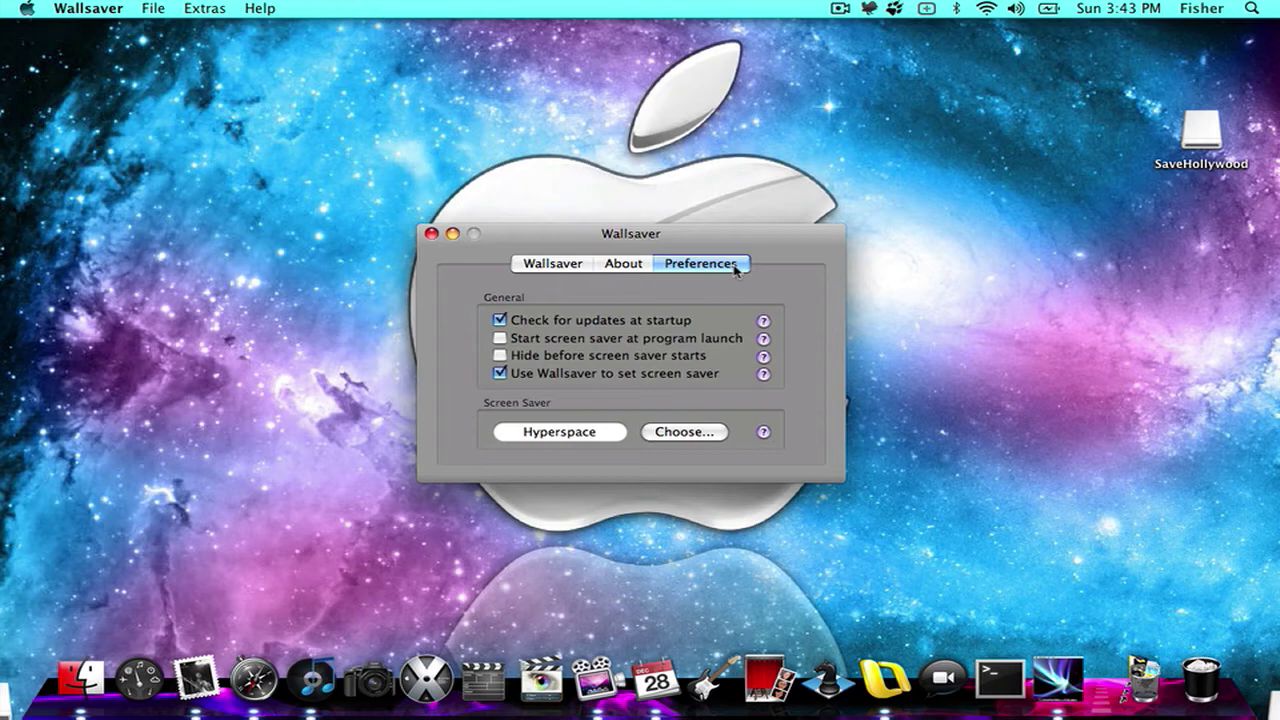
{"action": "left_click", "coordinate": [660, 437]}
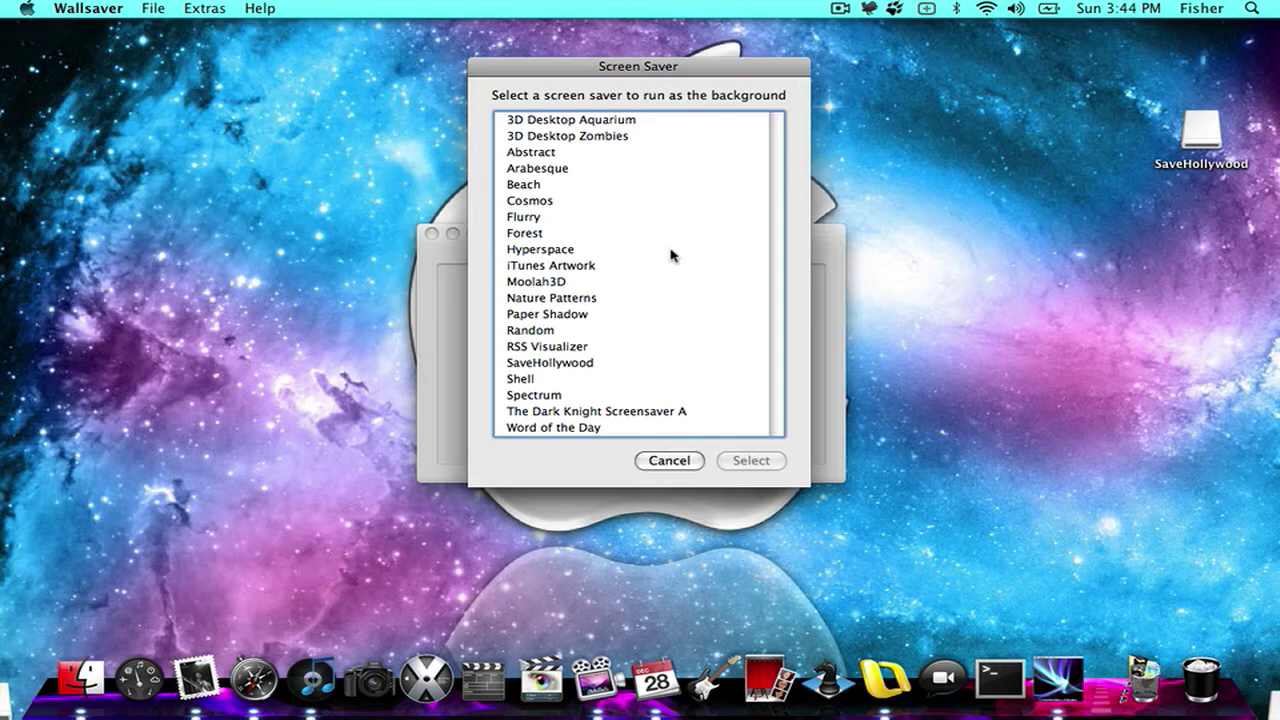
{"action": "left_click", "coordinate": [578, 364]}
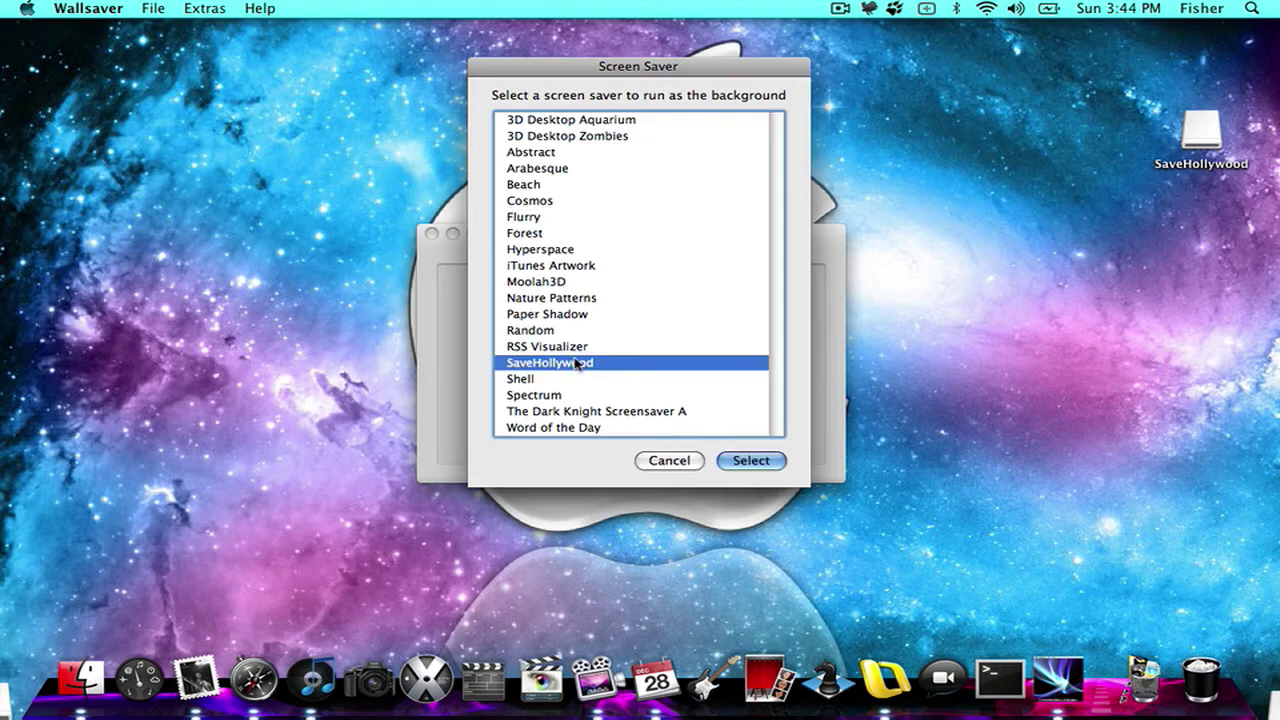
{"action": "left_click", "coordinate": [758, 462]}
{"action": "left_click", "coordinate": [572, 263]}
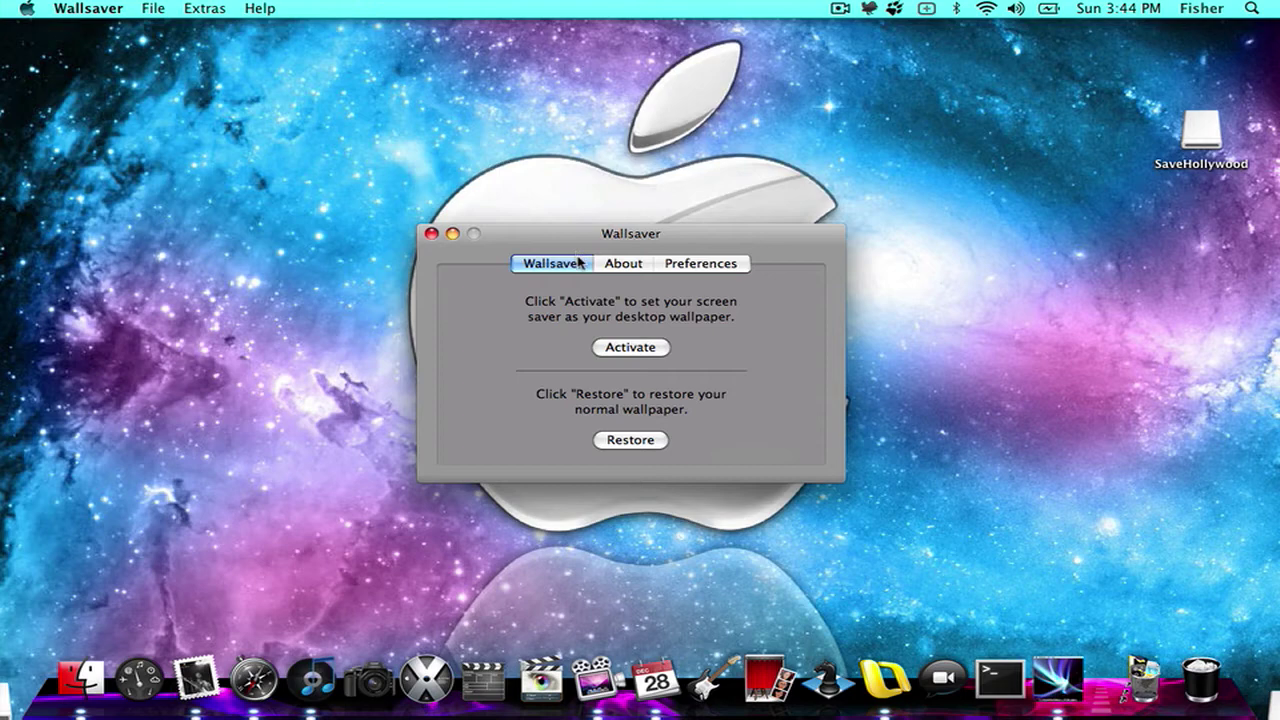
Activate Wallsaver to play SaveHollywood as the desktop background.
{"action": "left_click", "coordinate": [631, 349]}
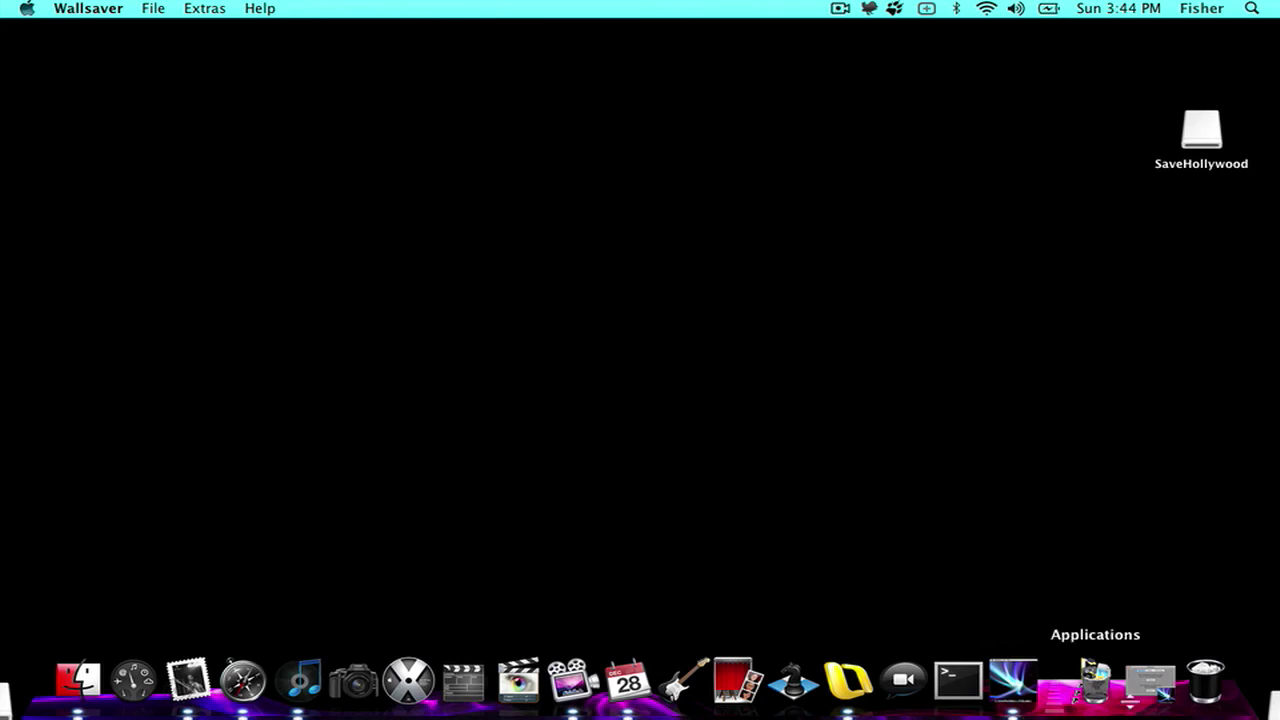
Bring back the minimized Wallsaver window and restore the galaxy Apple wallpaper.
{"action": "left_click", "coordinate": [1150, 682]}
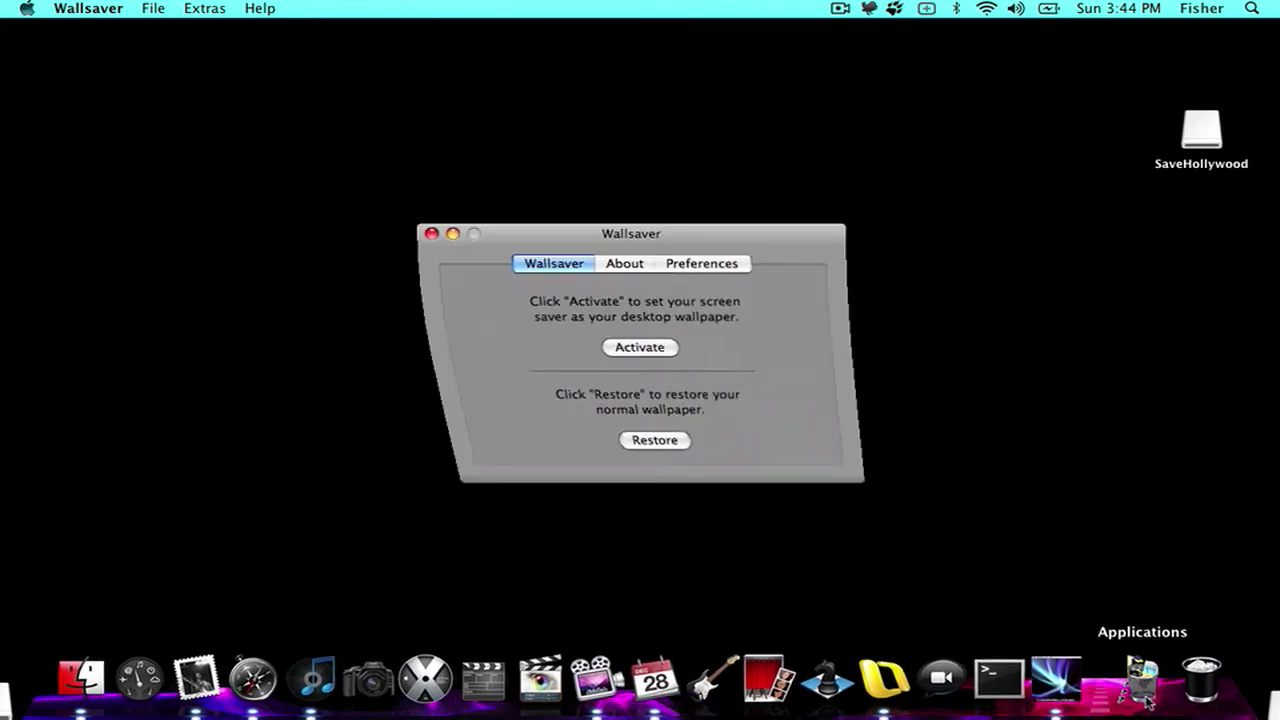
{"action": "left_click", "coordinate": [630, 440]}
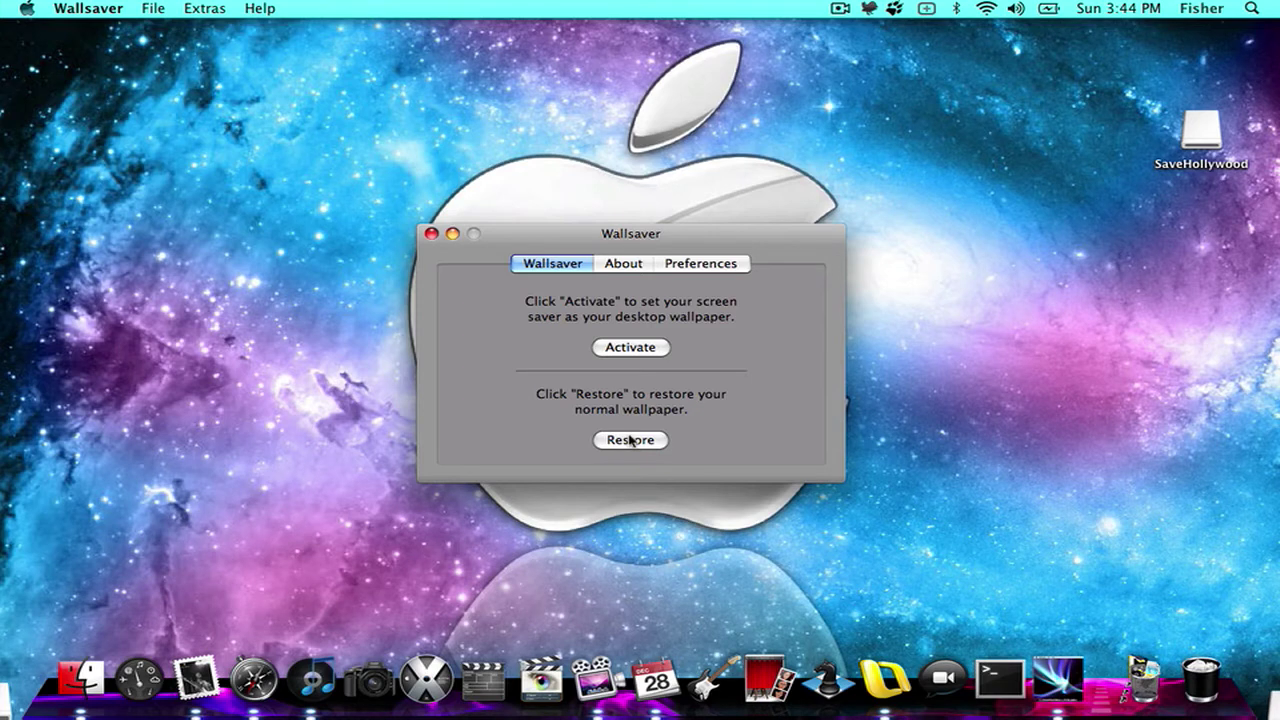